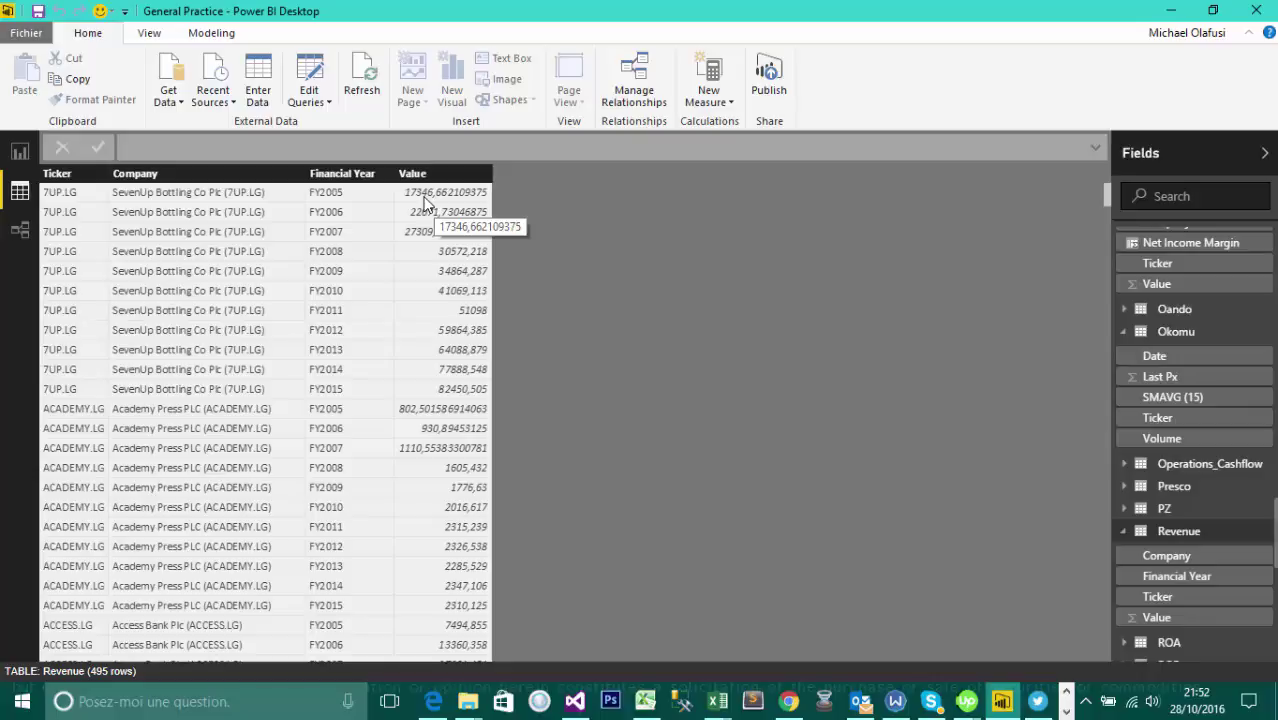
{"action": "left_click", "coordinate": [20, 152]}
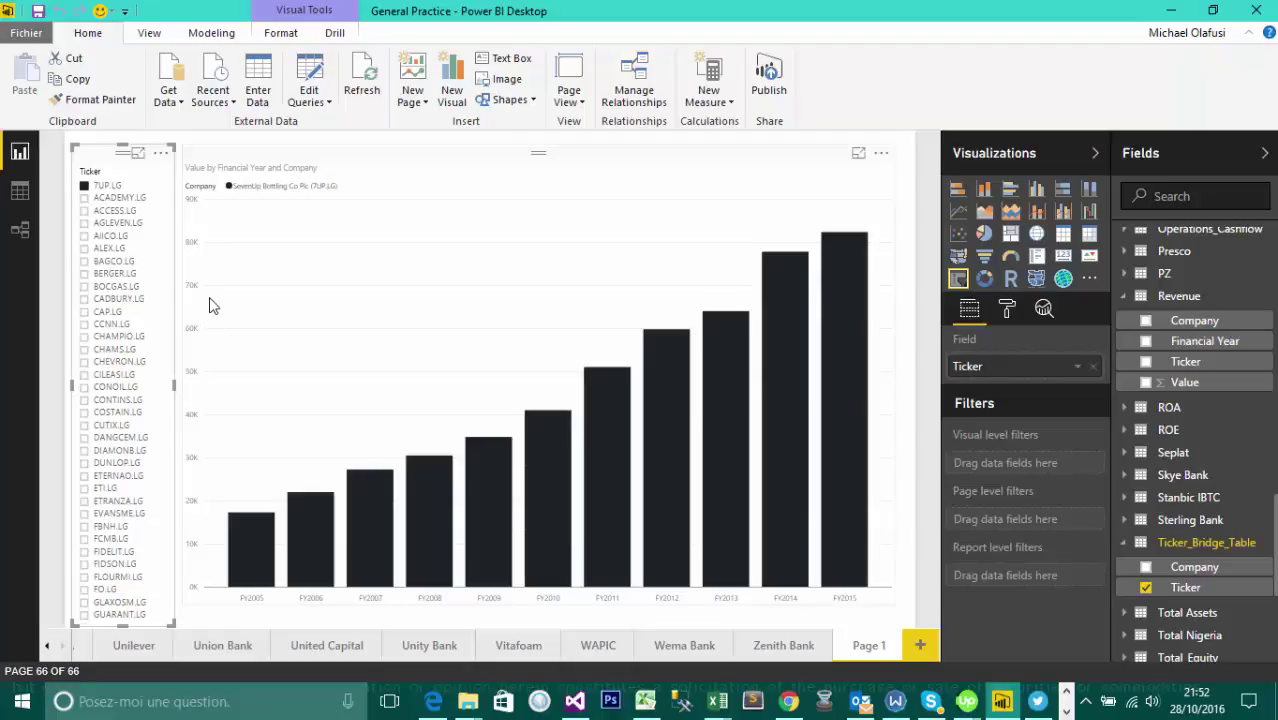
{"action": "left_click", "coordinate": [20, 190]}
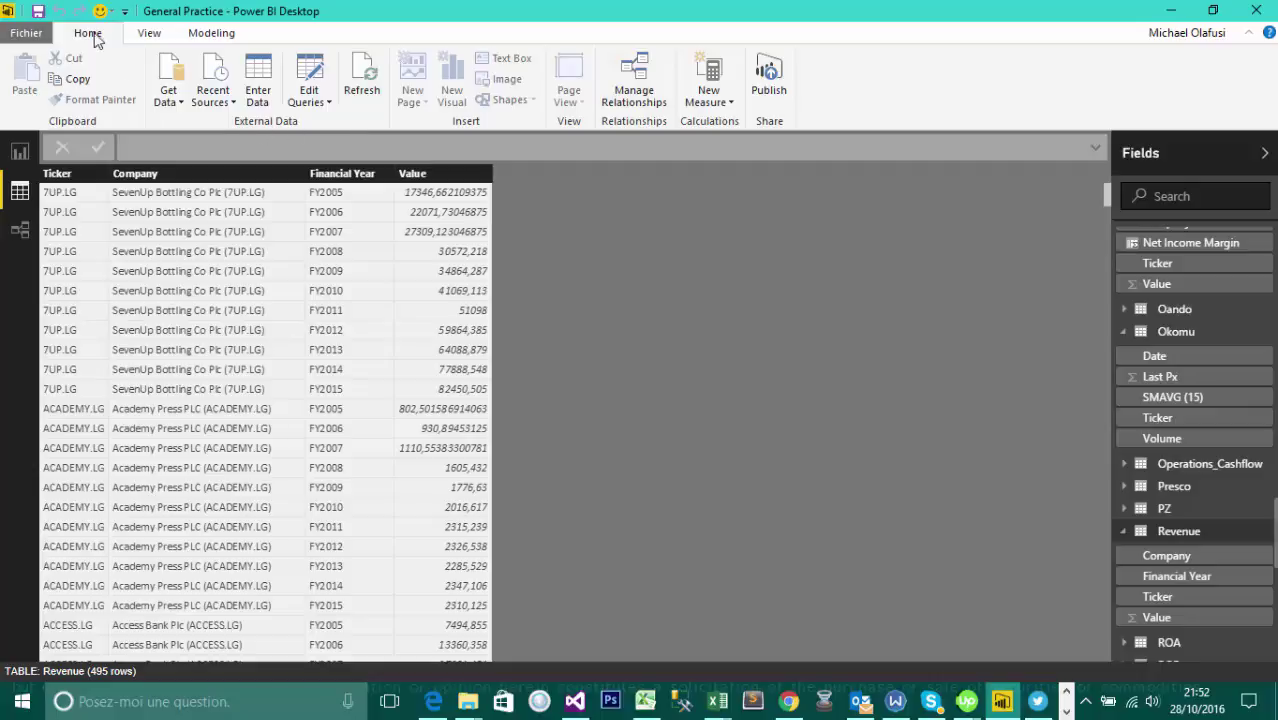
Step: Add a new calculated column to the Revenue table, starting with the default formula 'Column ='
{"action": "left_click", "coordinate": [722, 102]}
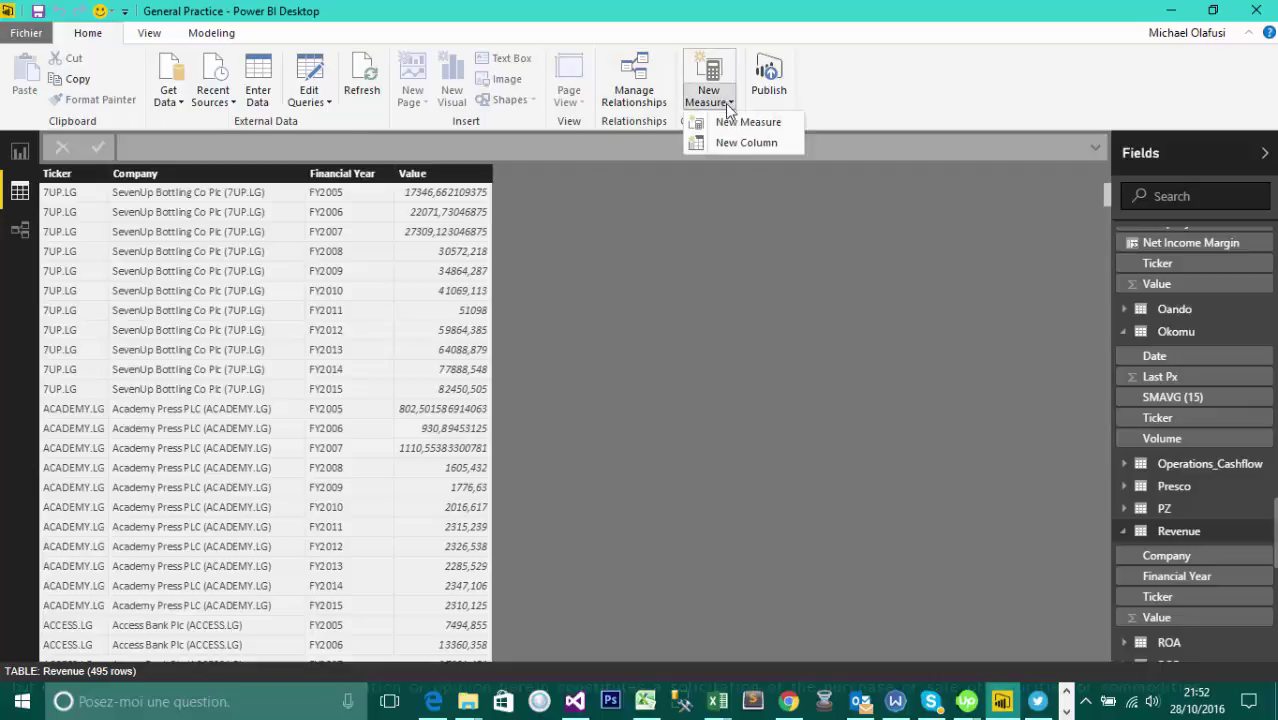
{"action": "left_click", "coordinate": [152, 36]}
{"action": "left_click", "coordinate": [186, 33]}
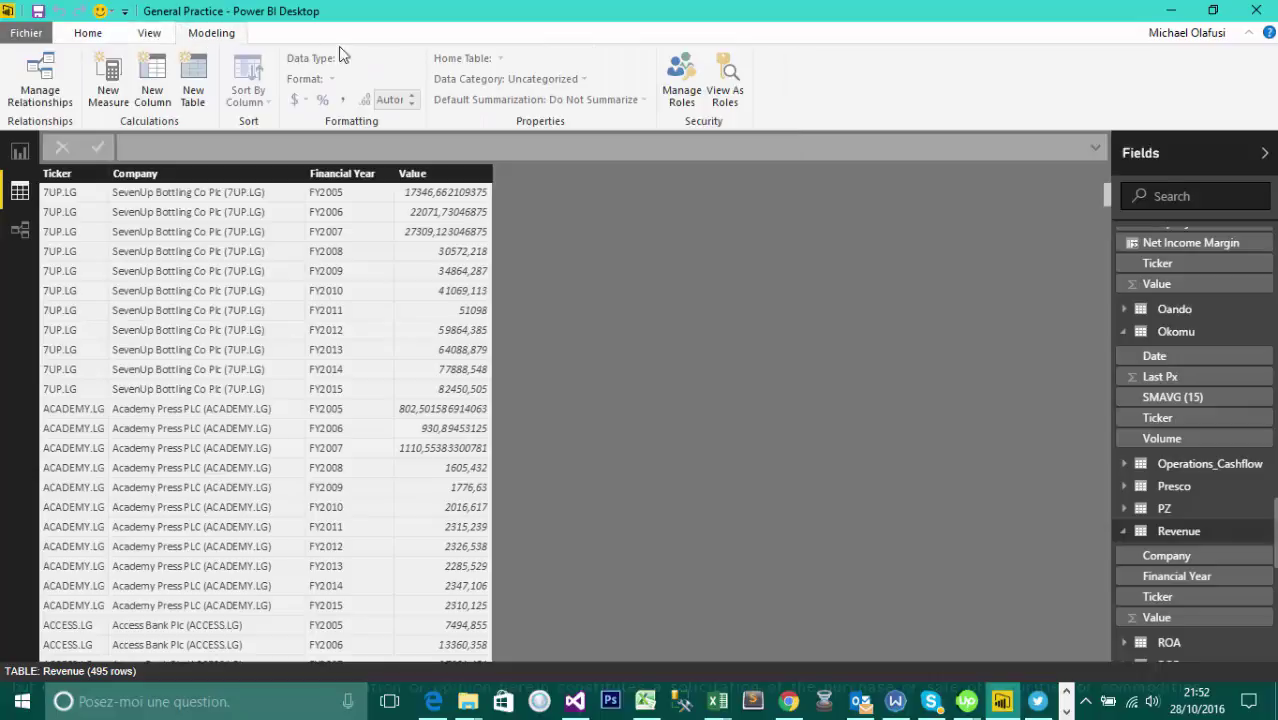
{"action": "left_click", "coordinate": [152, 93]}
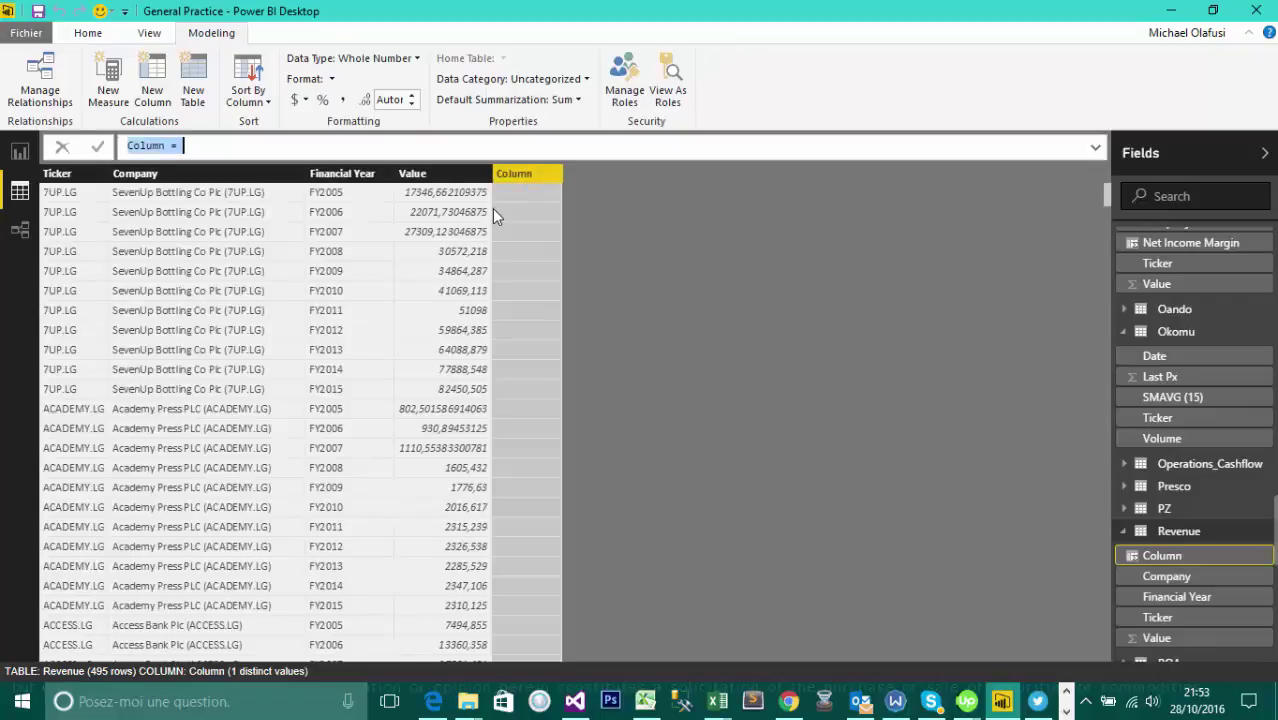
Step: Define the column as Revenue = Revenue[Value]*1000000 and commit the formula
{"action": "left_click", "coordinate": [164, 148]}
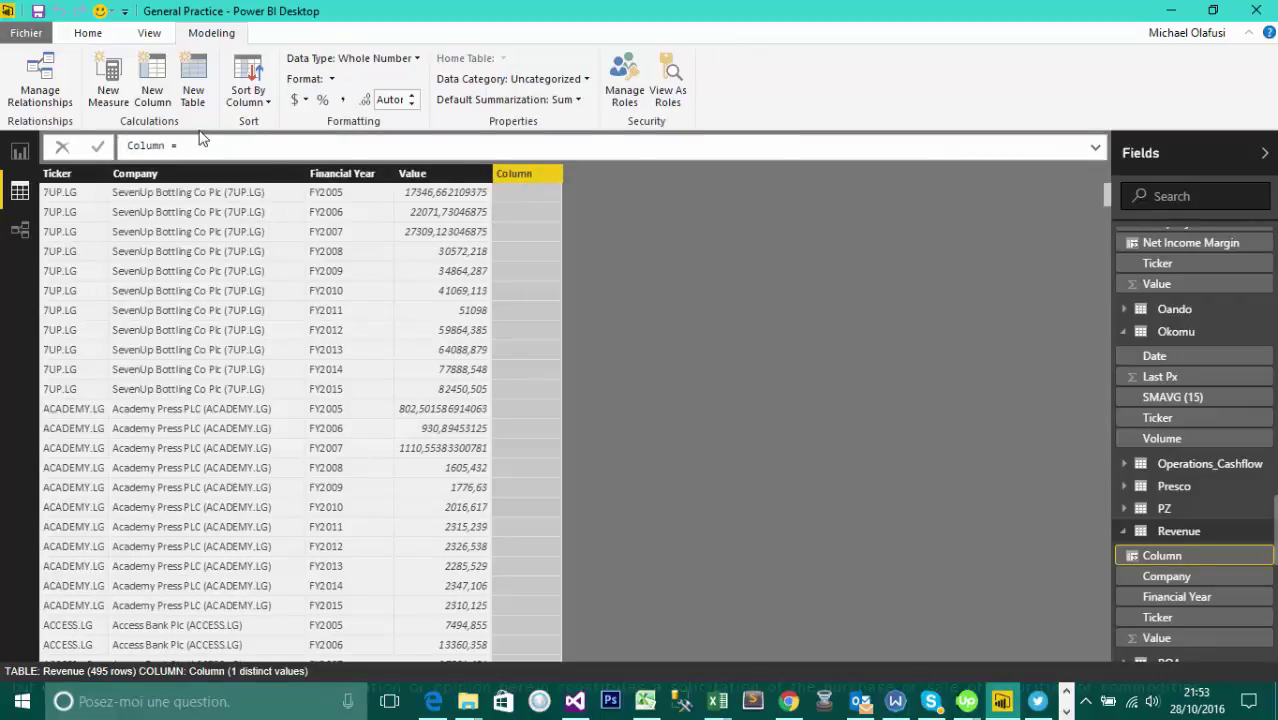
{"action": "key", "text": "BackSpace"}
{"action": "key", "text": "BackSpace"}
{"action": "key", "text": "BackSpace"}
{"action": "key", "text": "BackSpace"}
{"action": "key", "text": "BackSpace"}
{"action": "key", "text": "BackSpace"}
{"action": "type", "text": "Revenue"}
{"action": "left_click", "coordinate": [436, 178]}
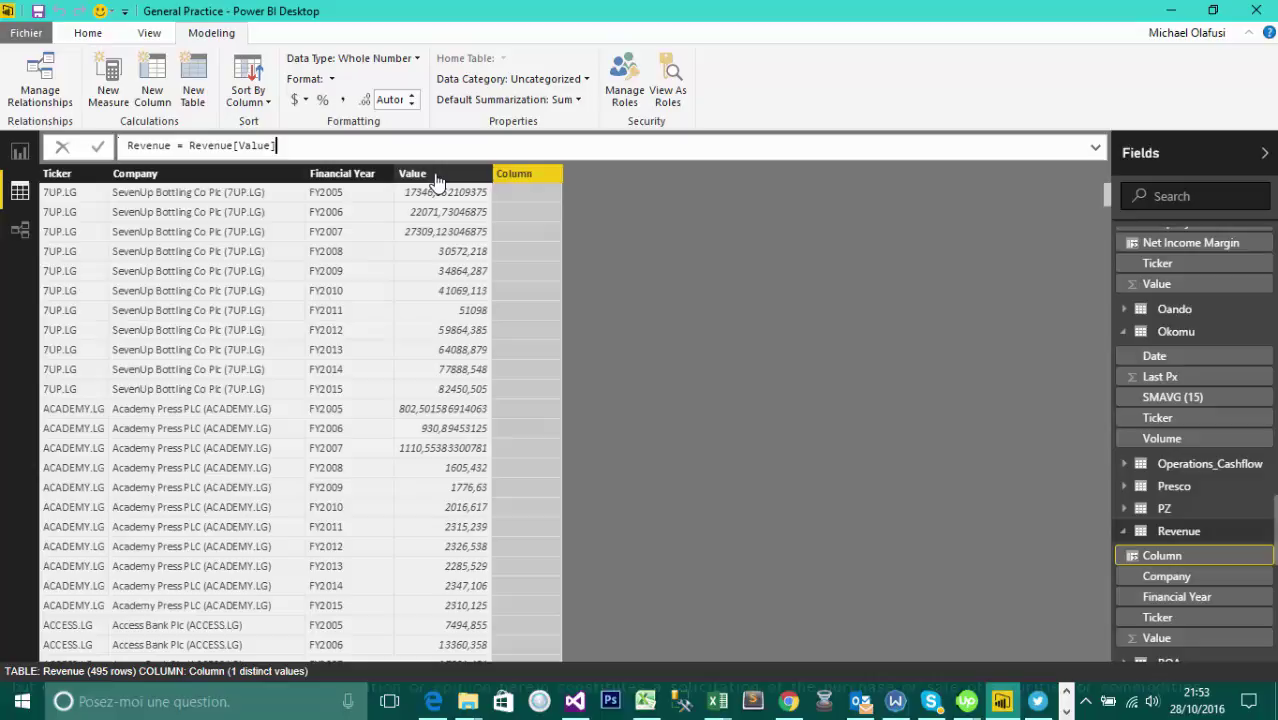
{"action": "type", "text": "*1000000"}
{"action": "key", "text": "Return"}
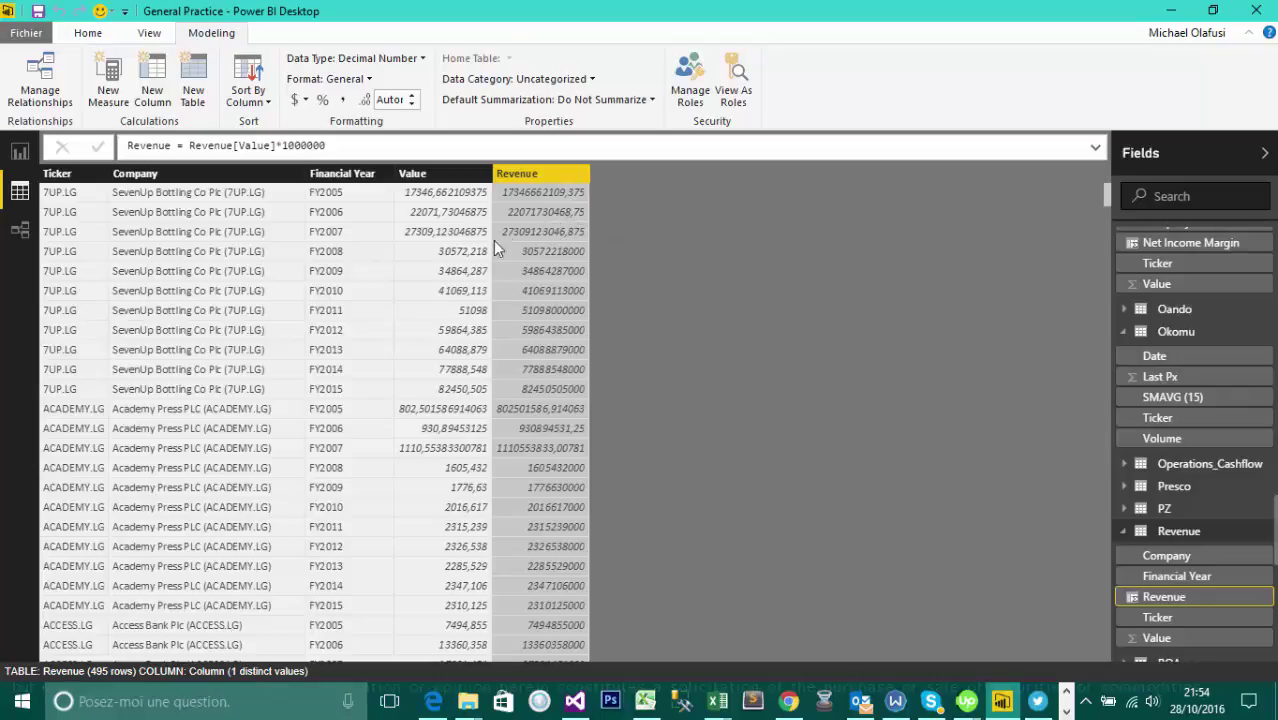
Step: Put Revenue in the column chart's Value well, scaling it to 90bn, then return to Data view
{"action": "left_click", "coordinate": [20, 152]}
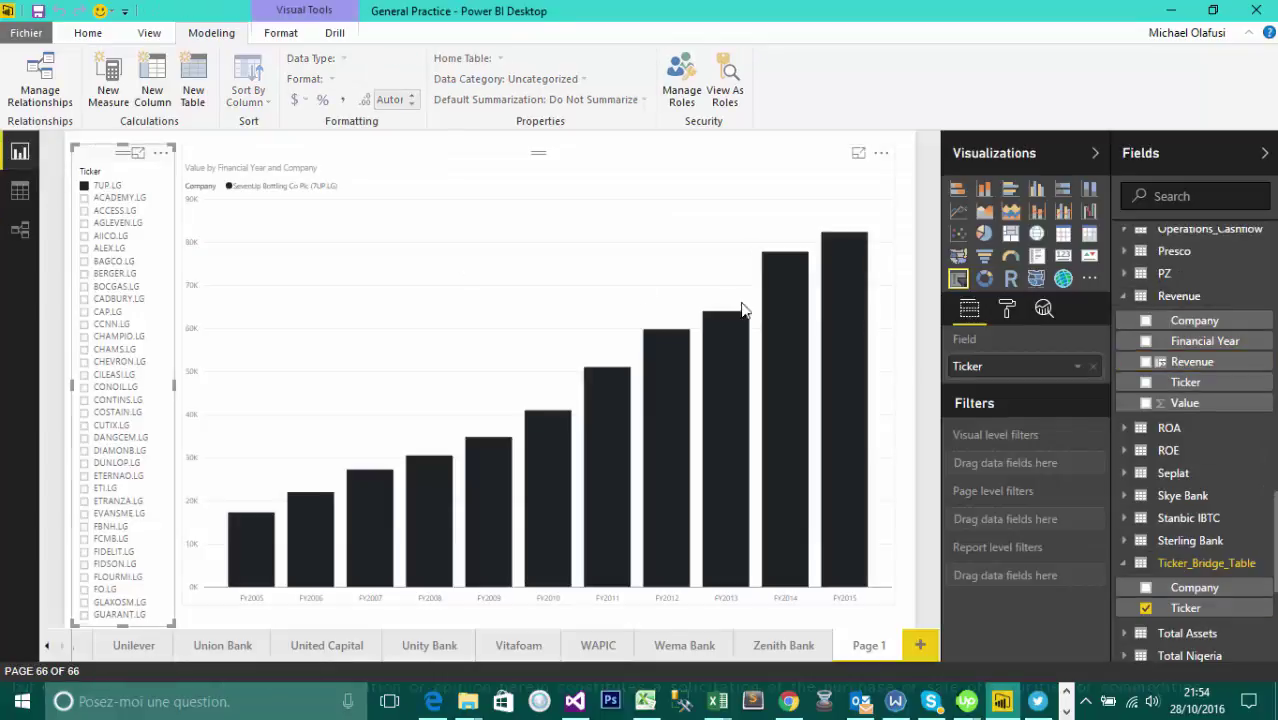
{"action": "left_click", "coordinate": [768, 189]}
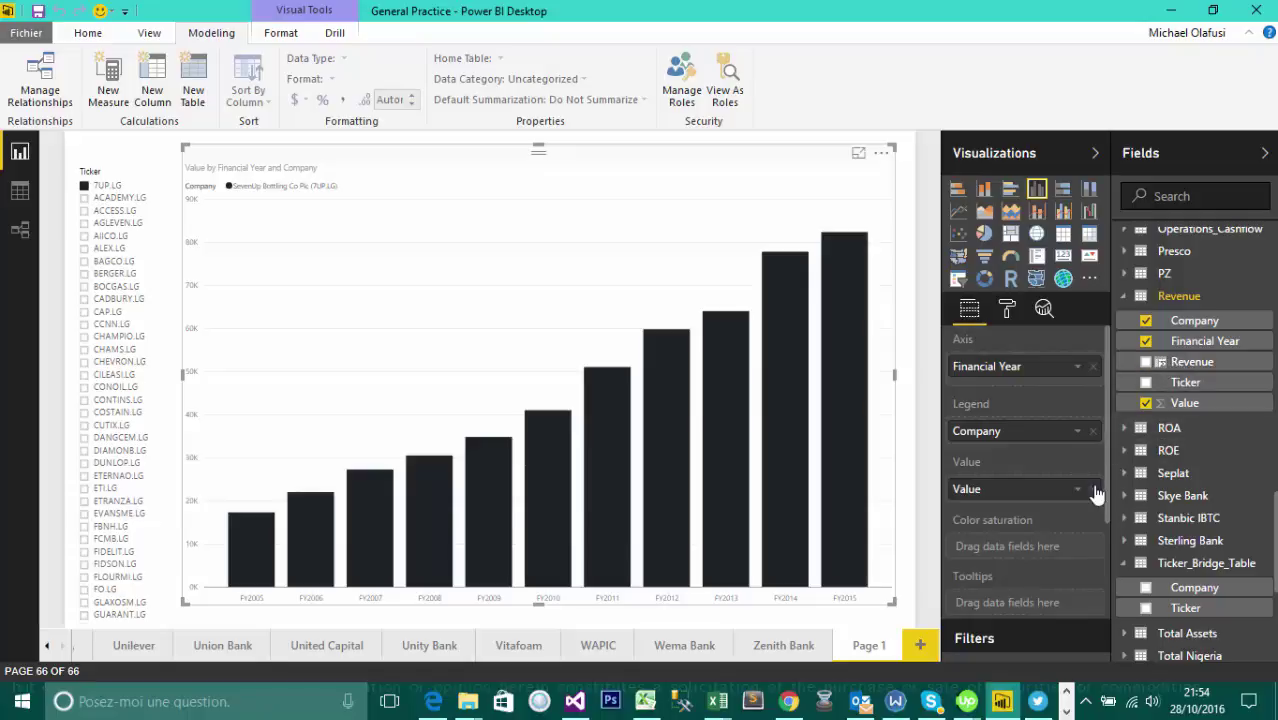
{"action": "left_click_drag", "start_coordinate": [1185, 362], "coordinate": [1020, 503]}
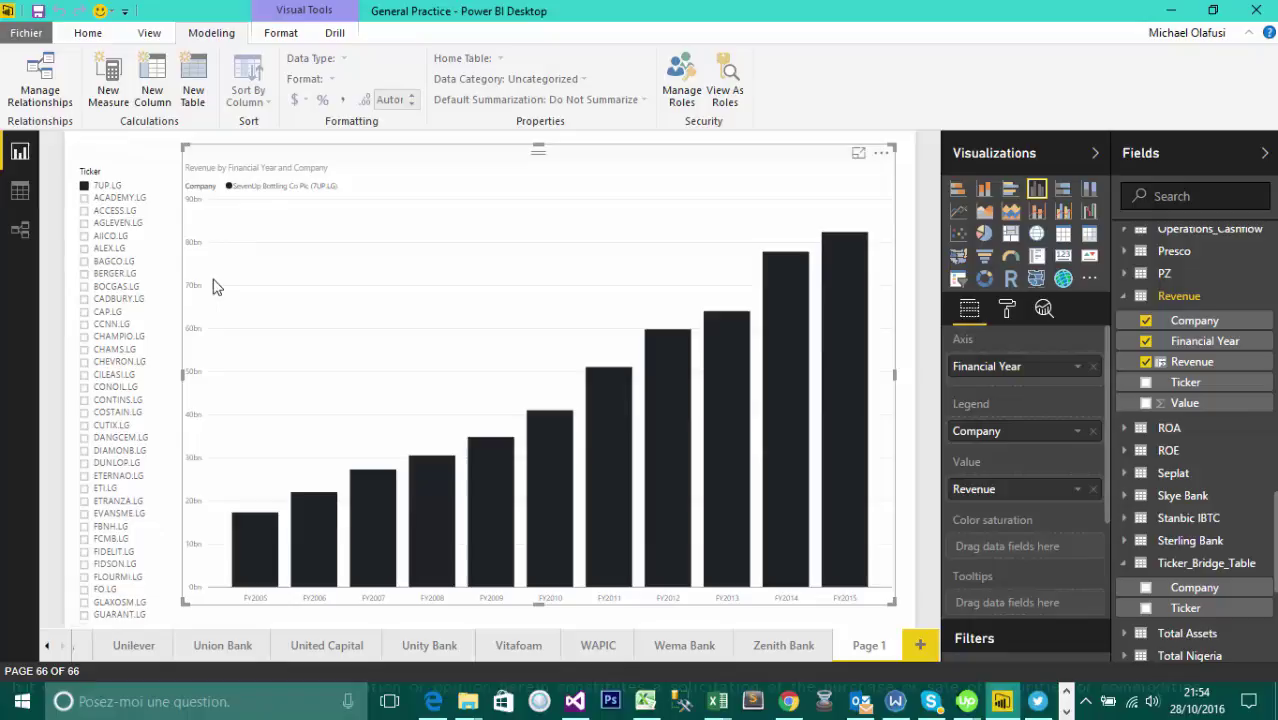
{"action": "left_click", "coordinate": [20, 191]}
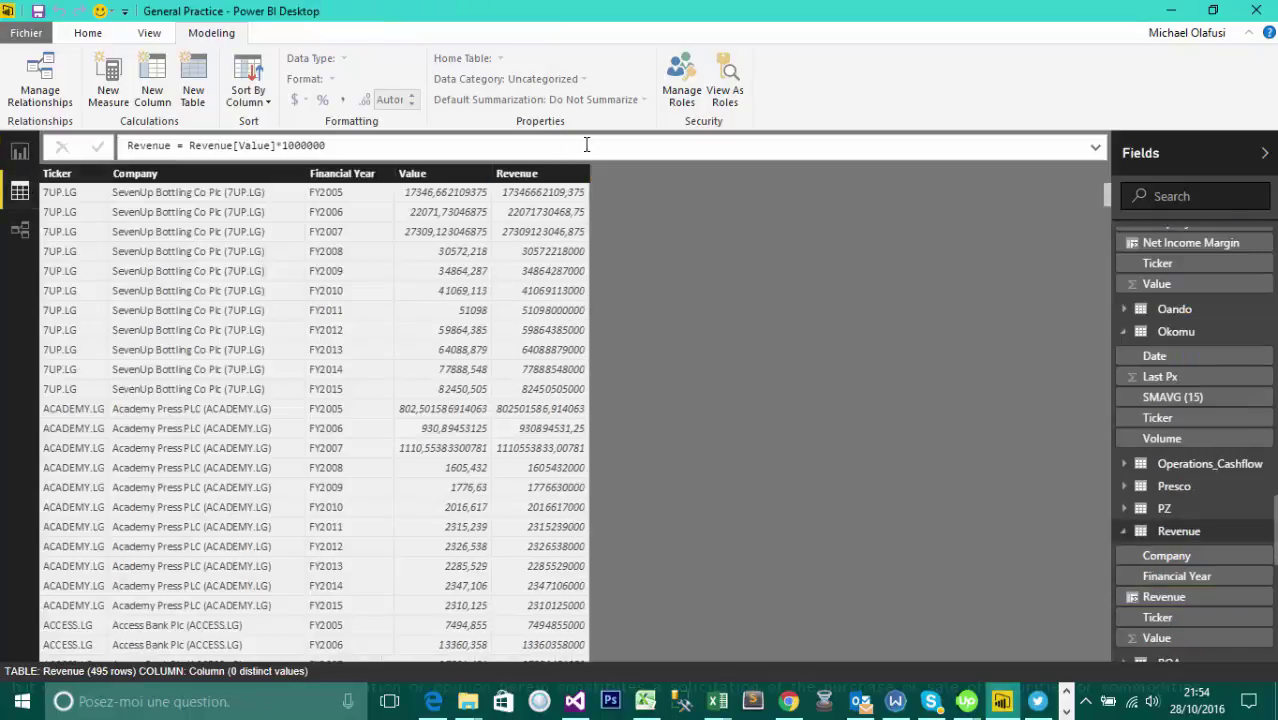
{"action": "left_click", "coordinate": [549, 178]}
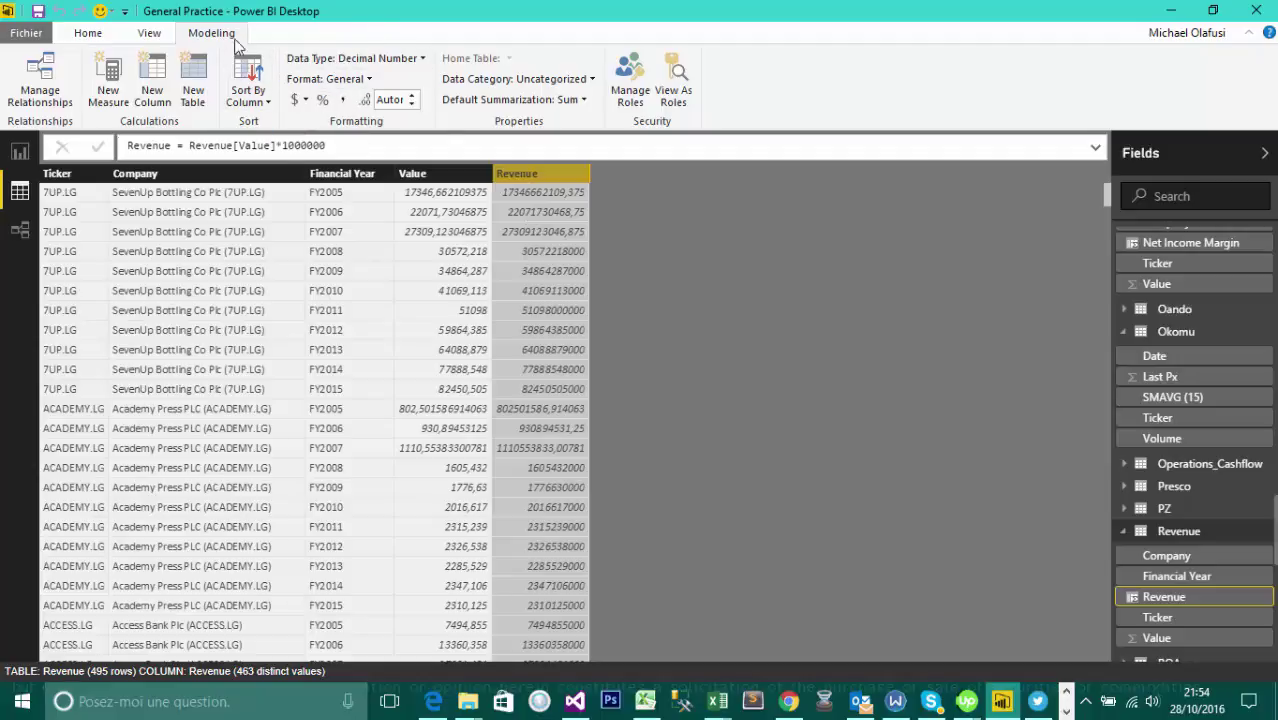
{"action": "left_click", "coordinate": [306, 101]}
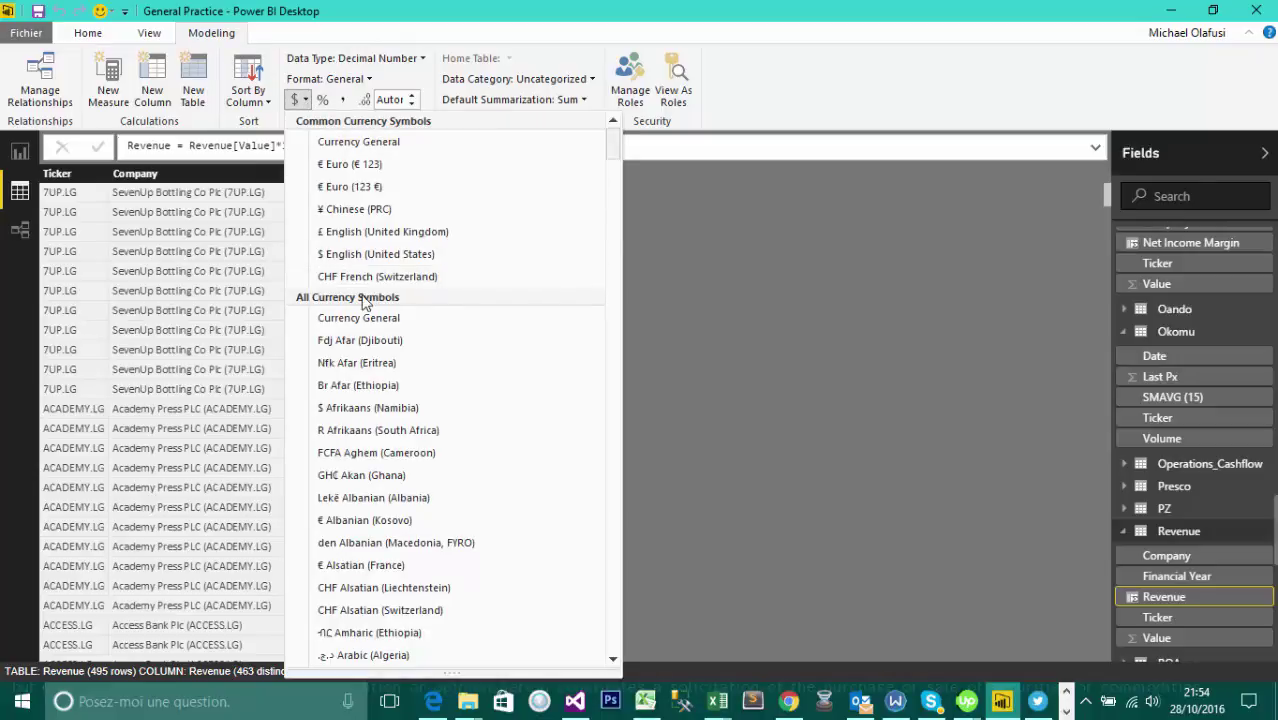
{"action": "scroll", "coordinate": [368, 335], "scroll_direction": "down", "scroll_amount": 9}
{"action": "scroll", "coordinate": [370, 345], "scroll_direction": "down", "scroll_amount": 12}
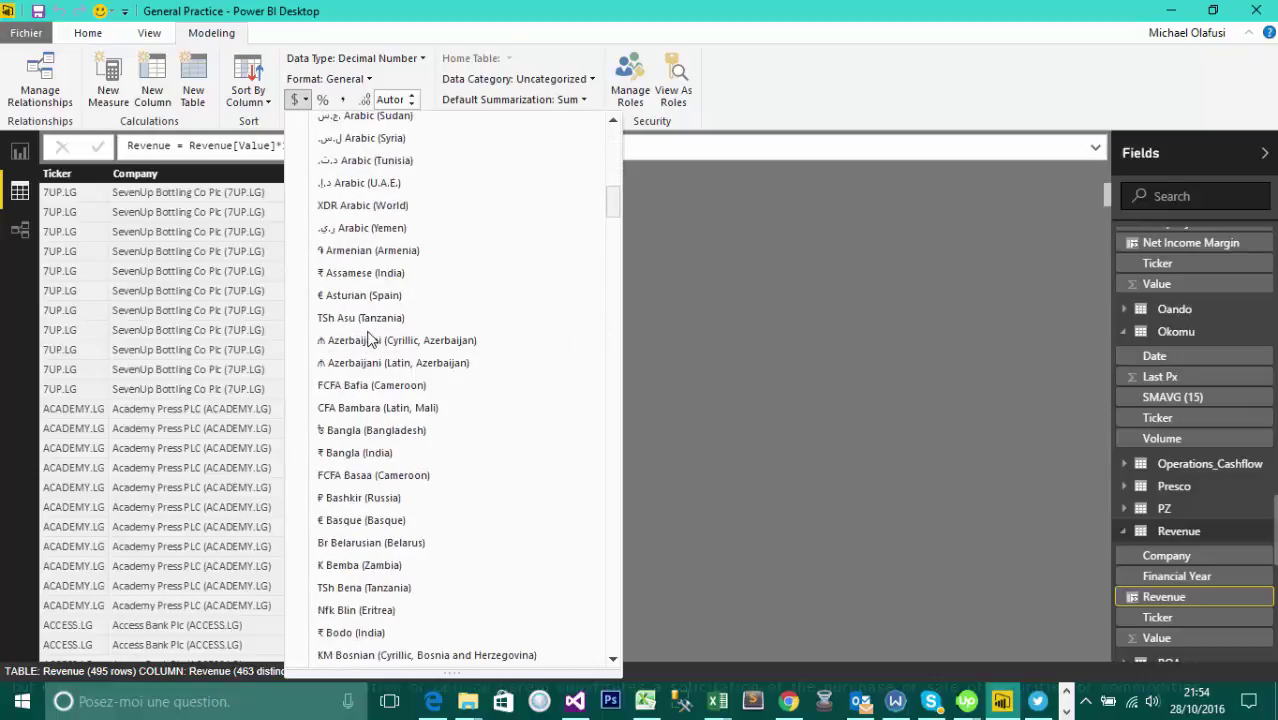
{"action": "scroll", "coordinate": [380, 350], "scroll_direction": "down", "scroll_amount": 8}
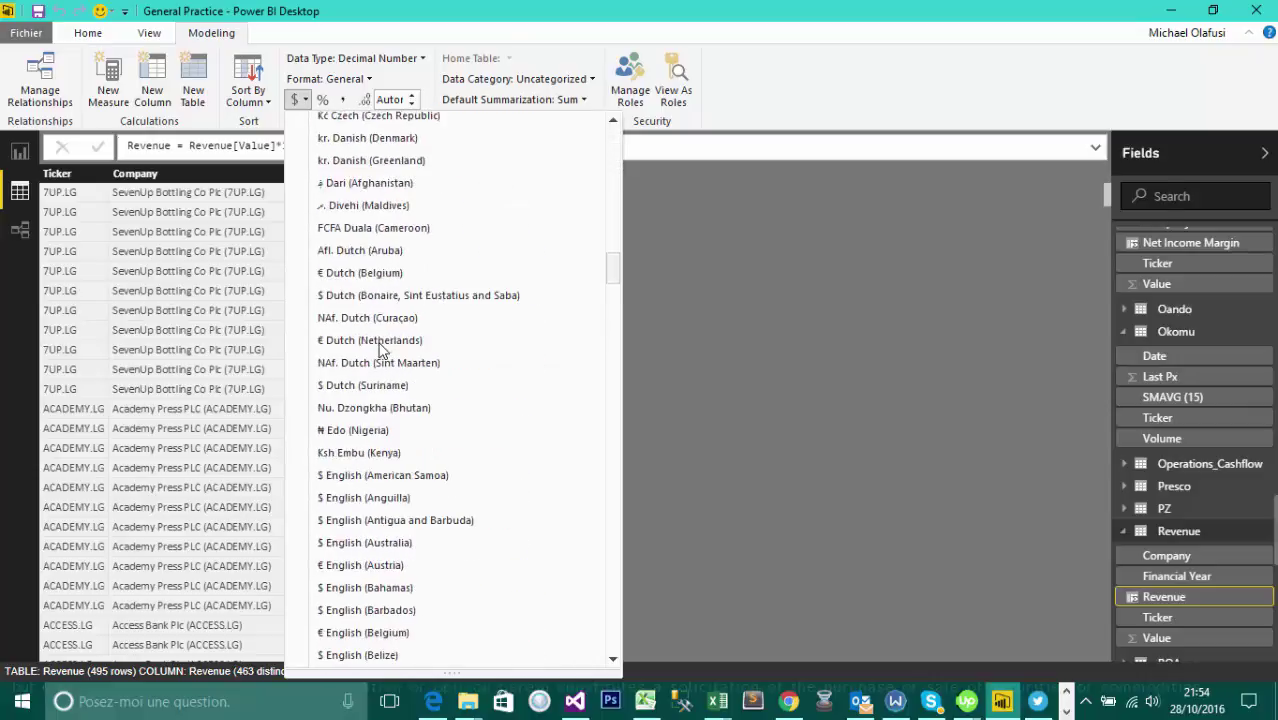
{"action": "left_click", "coordinate": [360, 432]}
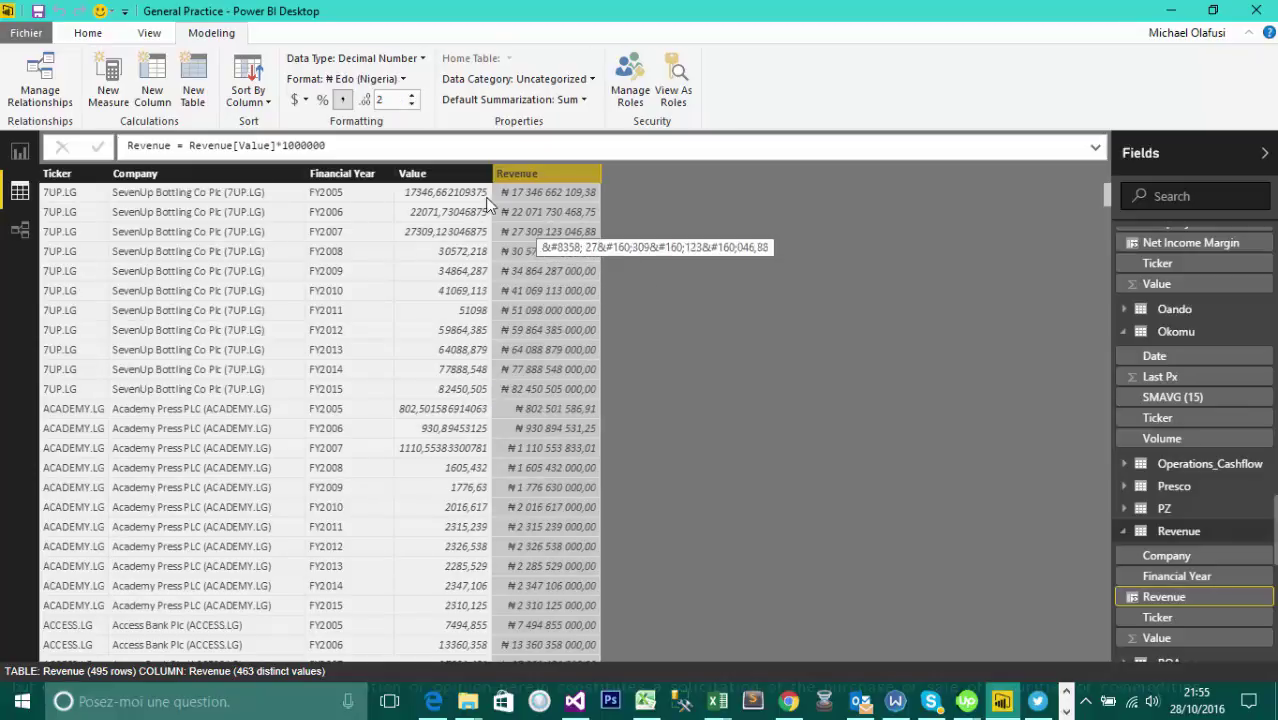
{"action": "left_click", "coordinate": [421, 62]}
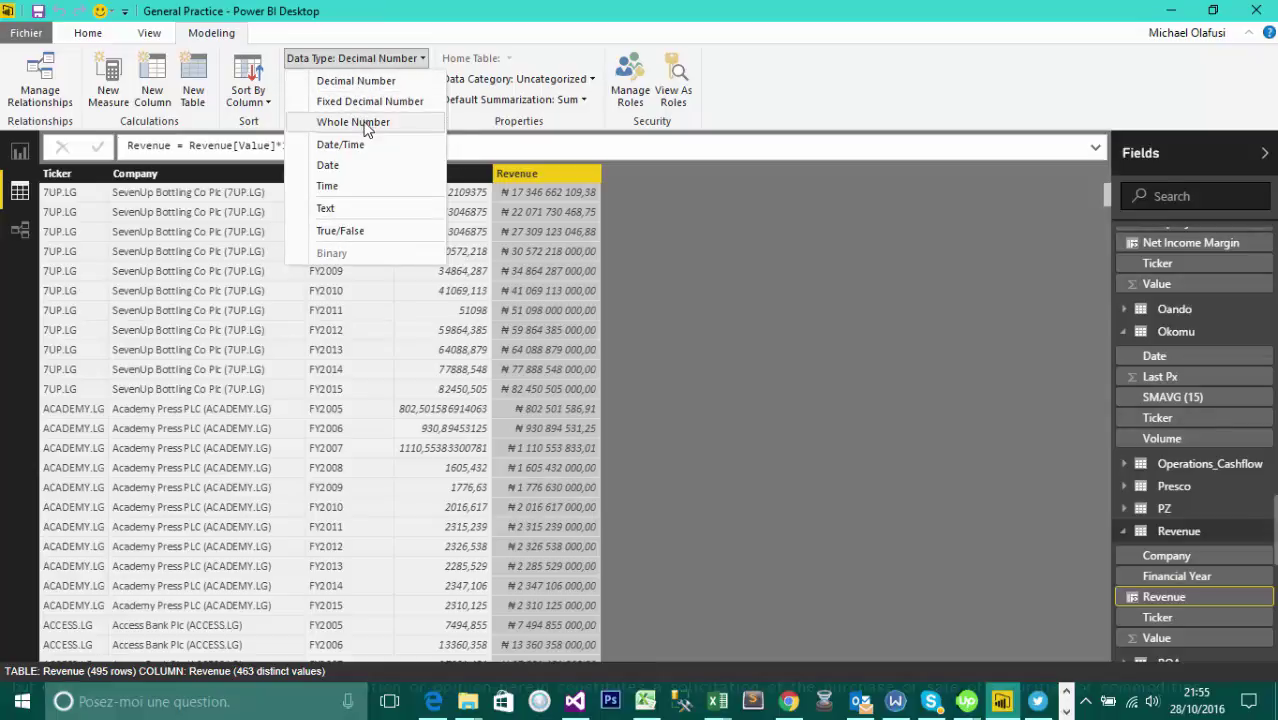
{"action": "left_click", "coordinate": [390, 20]}
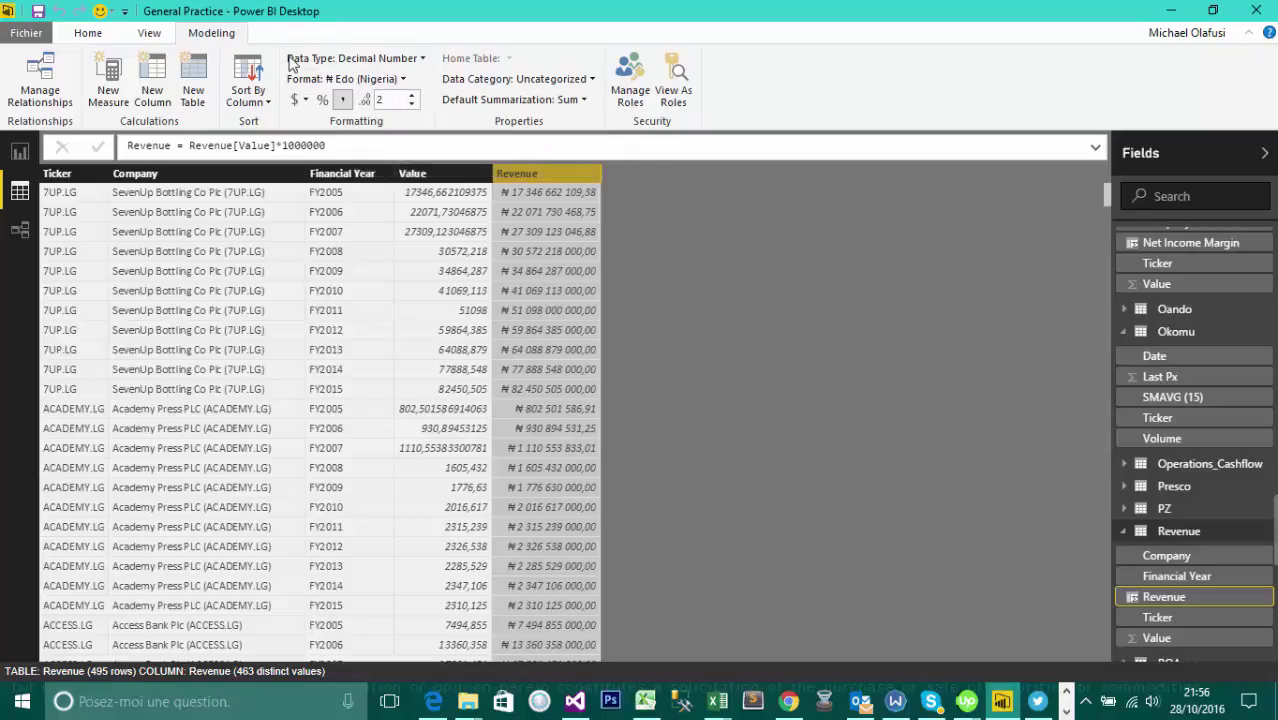
Step: Return to Report view, where the Revenue chart axis reads ₦0bn to ₦90bn
{"action": "left_click", "coordinate": [20, 151]}
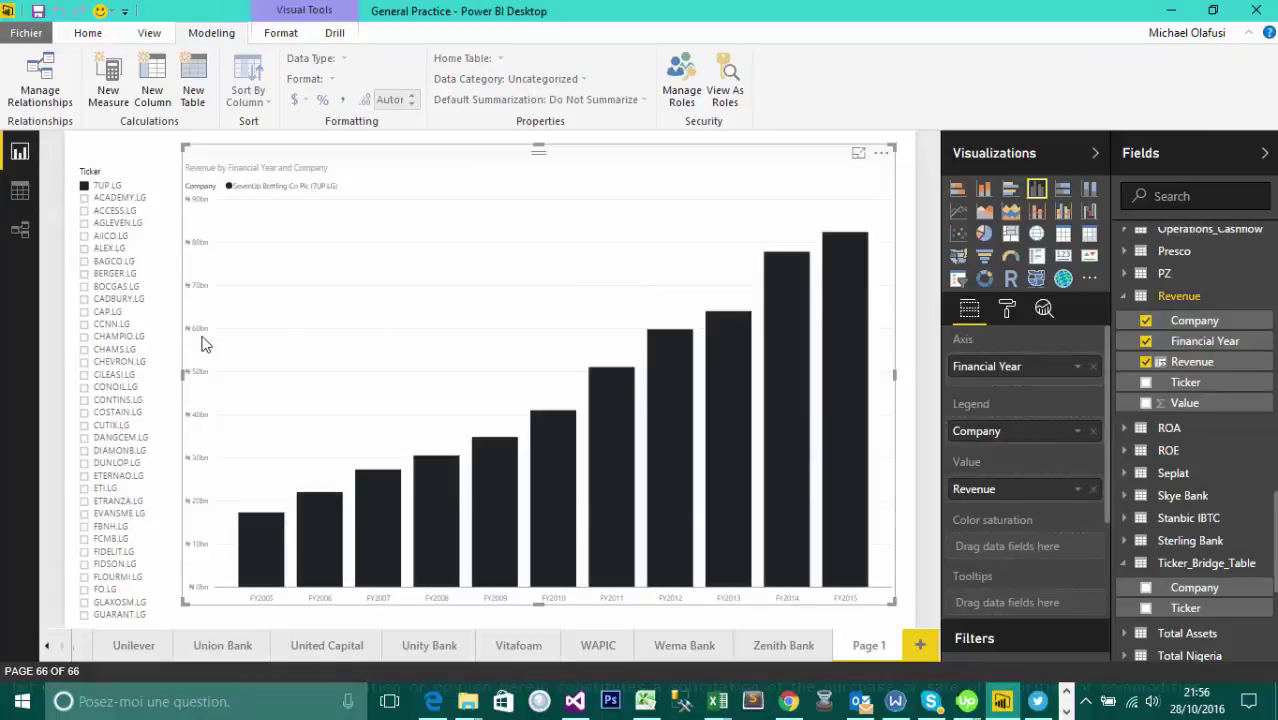